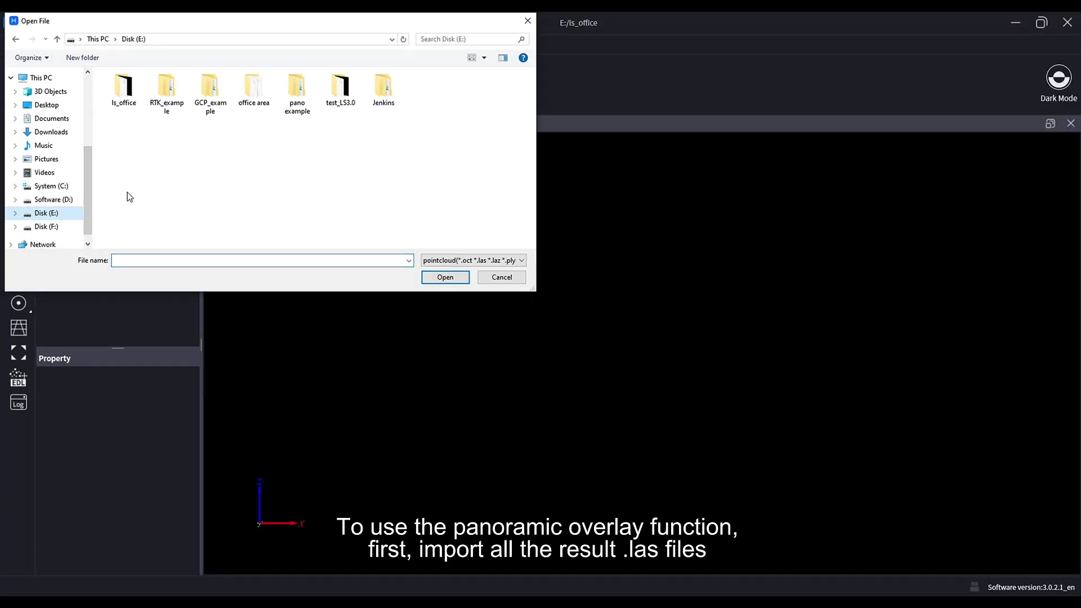
{"action": "double_click", "coordinate": [299, 114]}
{"action": "double_click", "coordinate": [125, 112]}
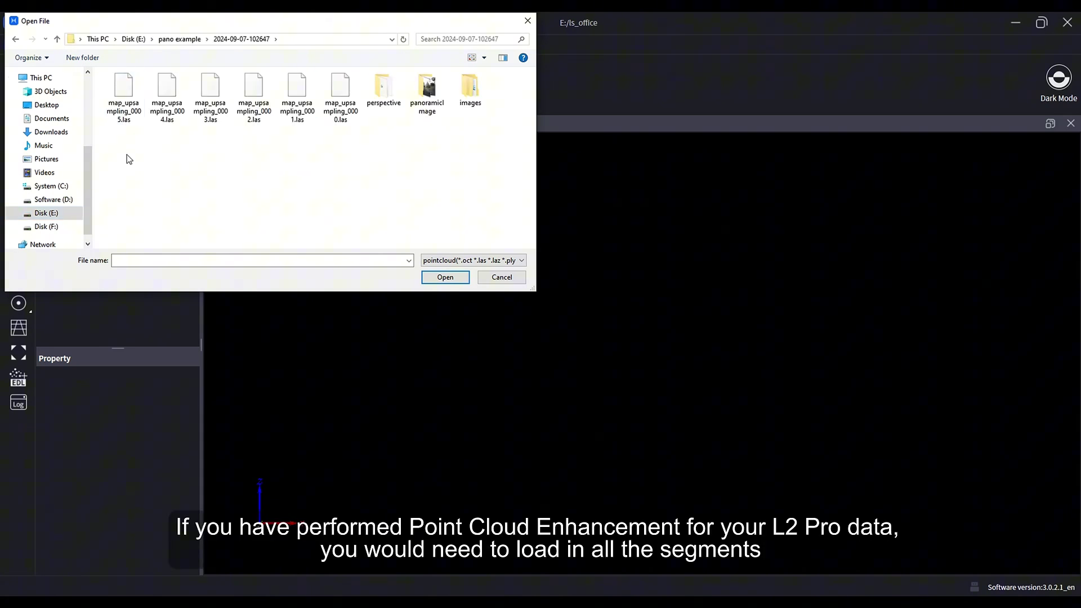
{"action": "left_click_drag", "start_coordinate": [127, 154], "coordinate": [333, 109]}
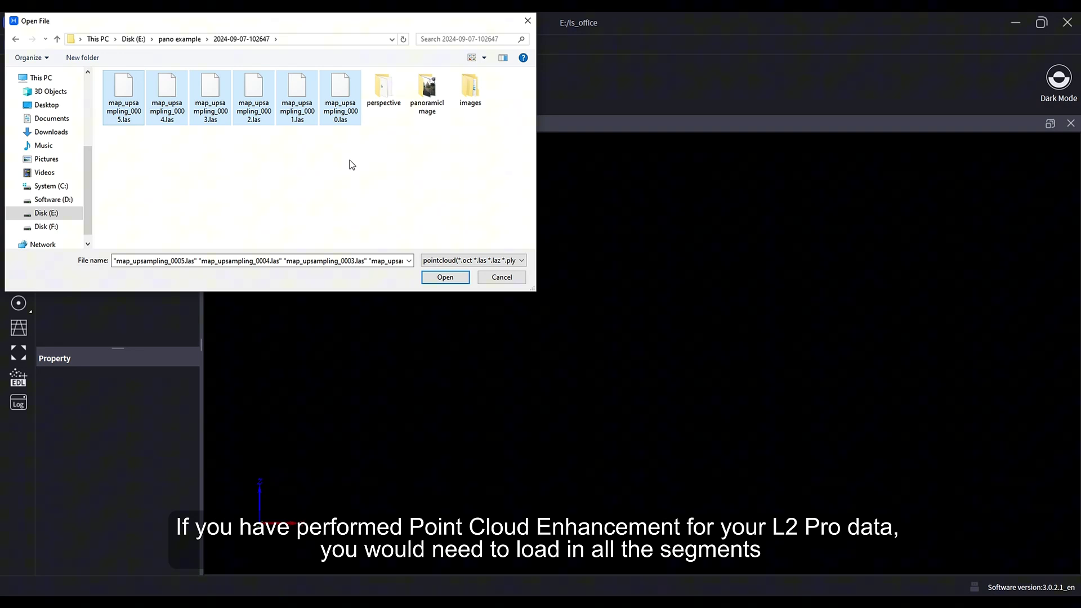
{"action": "left_click", "coordinate": [433, 274]}
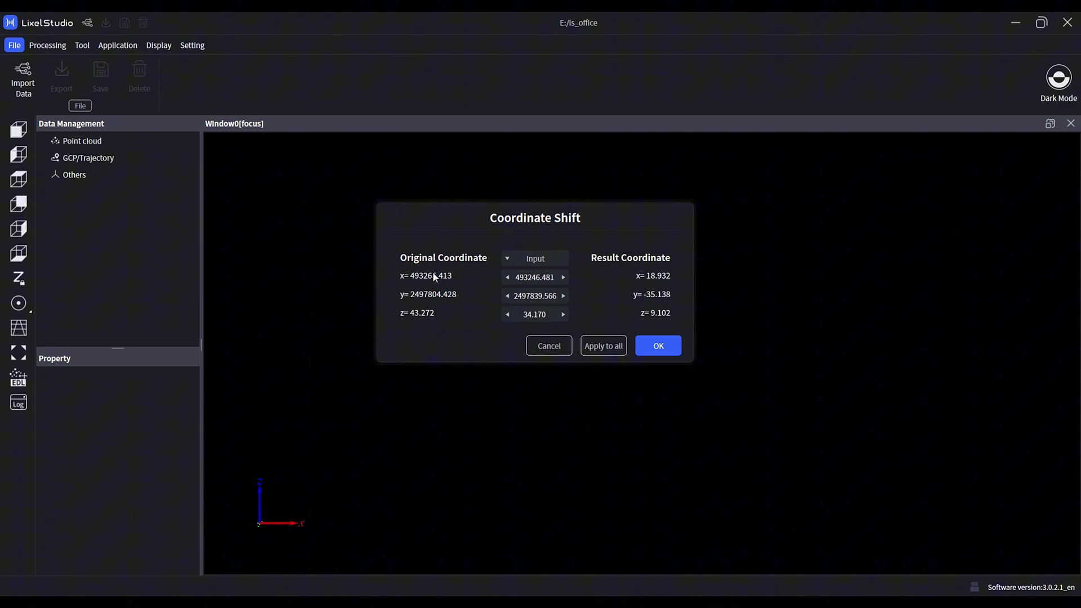
{"action": "left_click", "coordinate": [596, 346]}
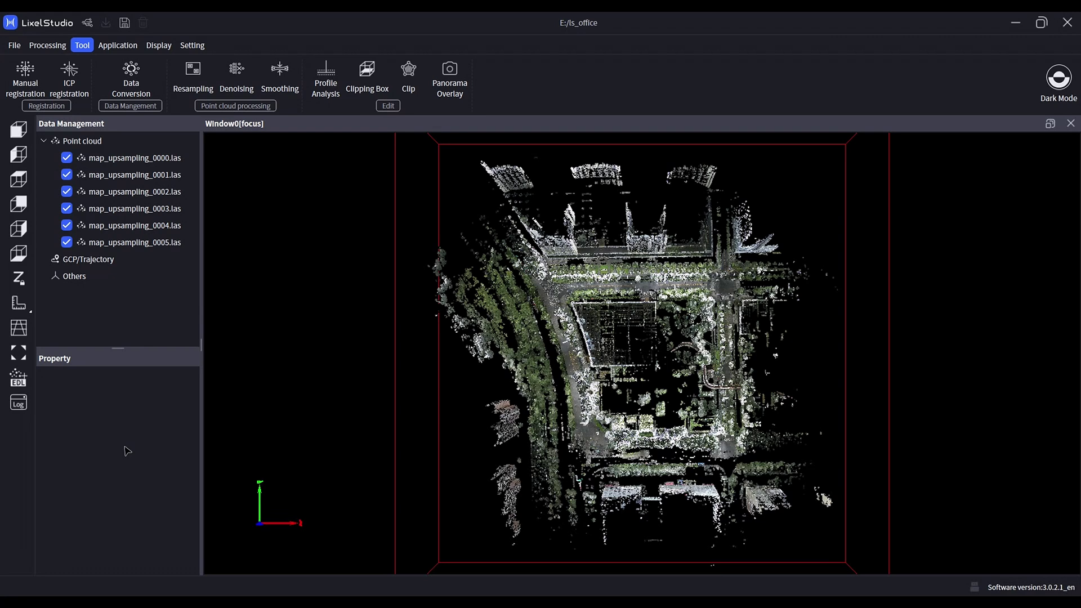
{"action": "left_click", "coordinate": [157, 158]}
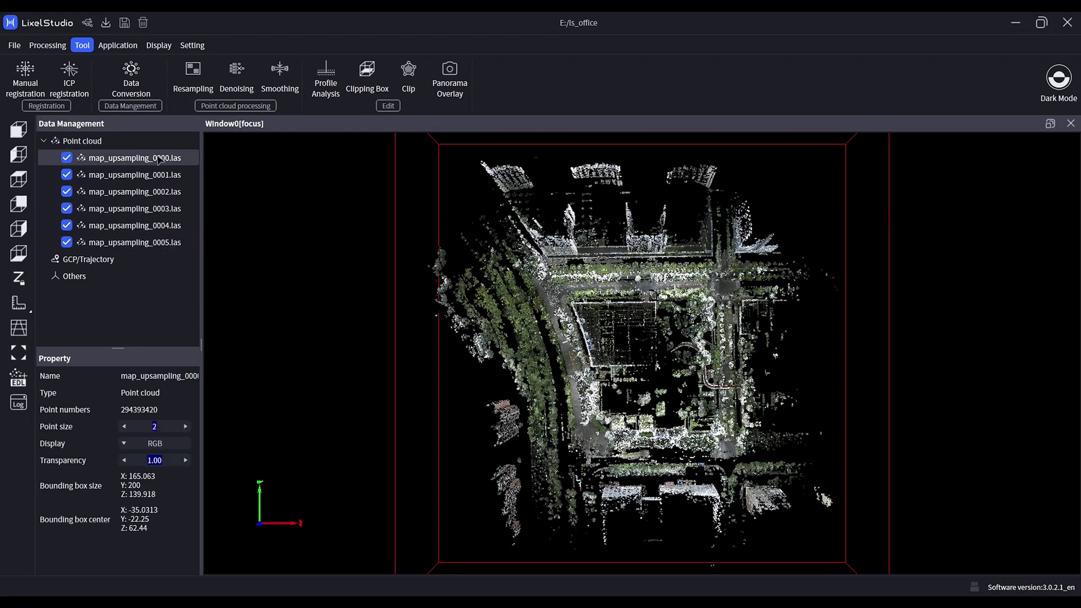
{"action": "left_click", "coordinate": [157, 242], "text": "shift"}
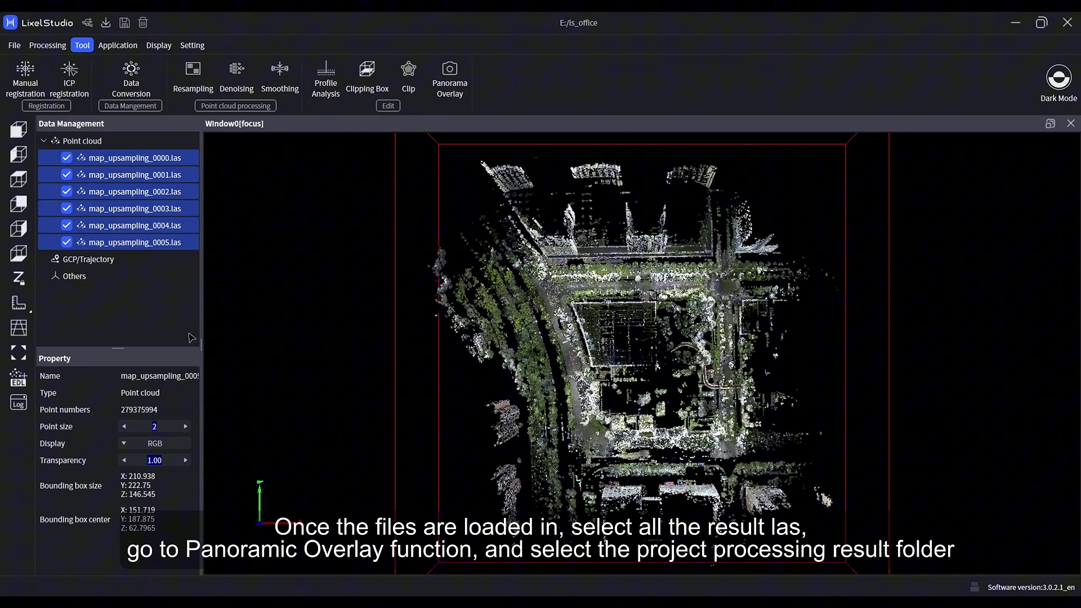
{"action": "left_click", "coordinate": [450, 84]}
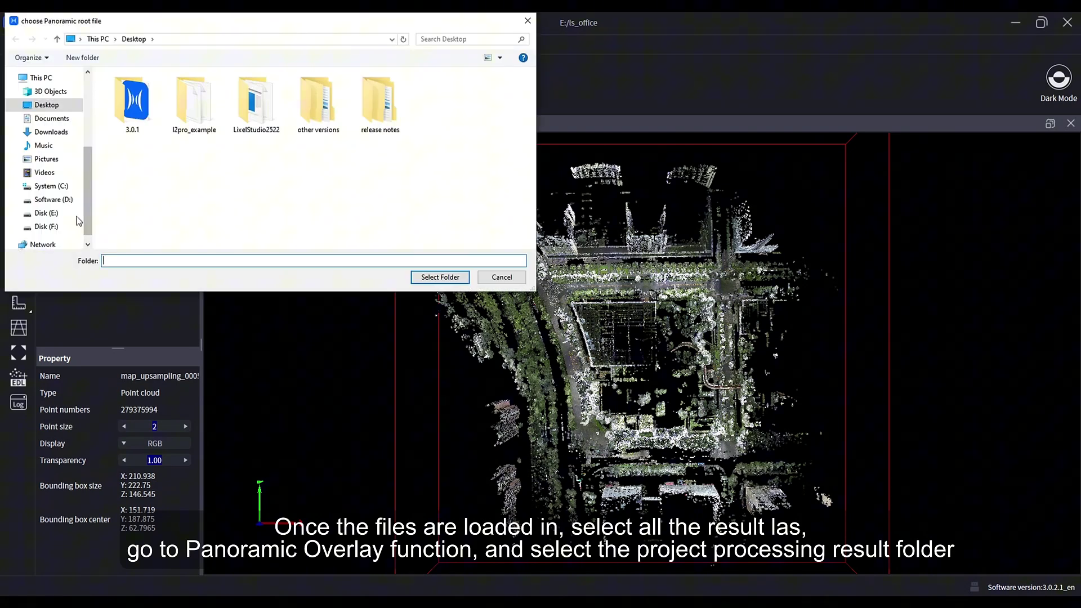
{"action": "left_click", "coordinate": [55, 214]}
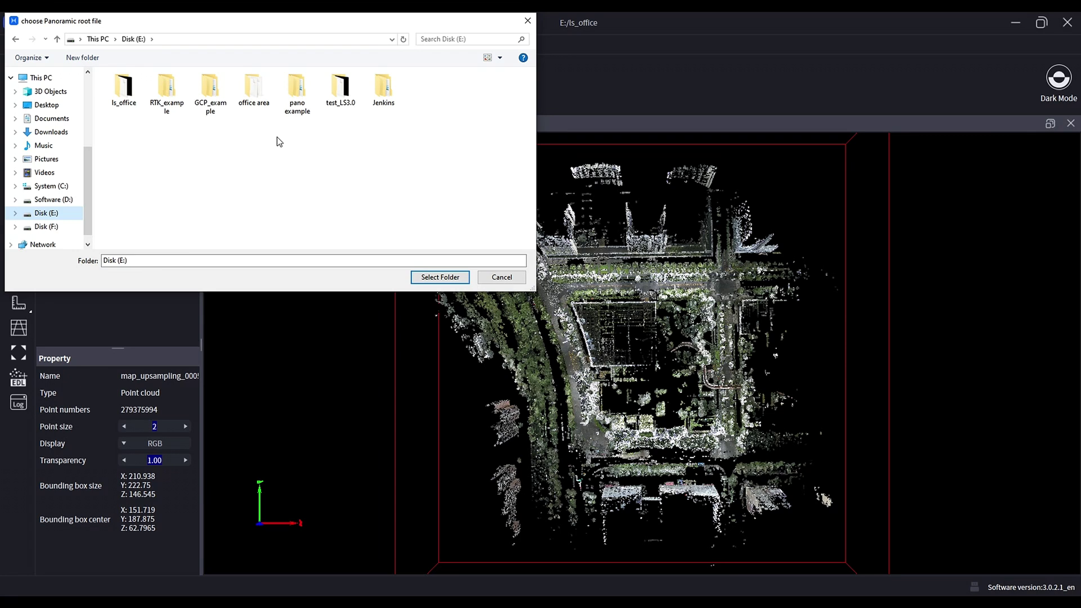
{"action": "double_click", "coordinate": [297, 91]}
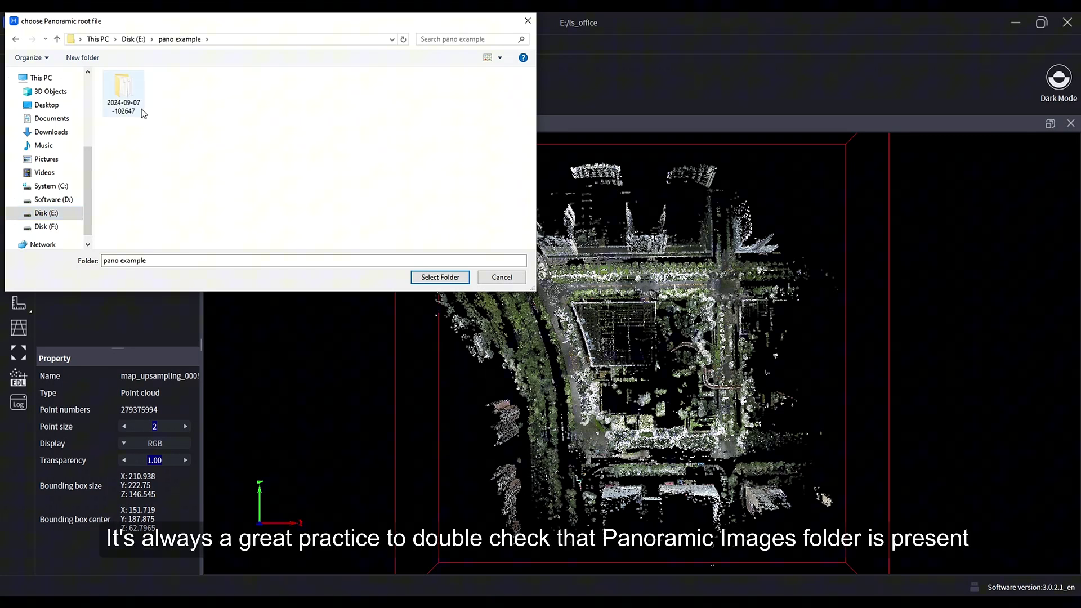
{"action": "double_click", "coordinate": [141, 109]}
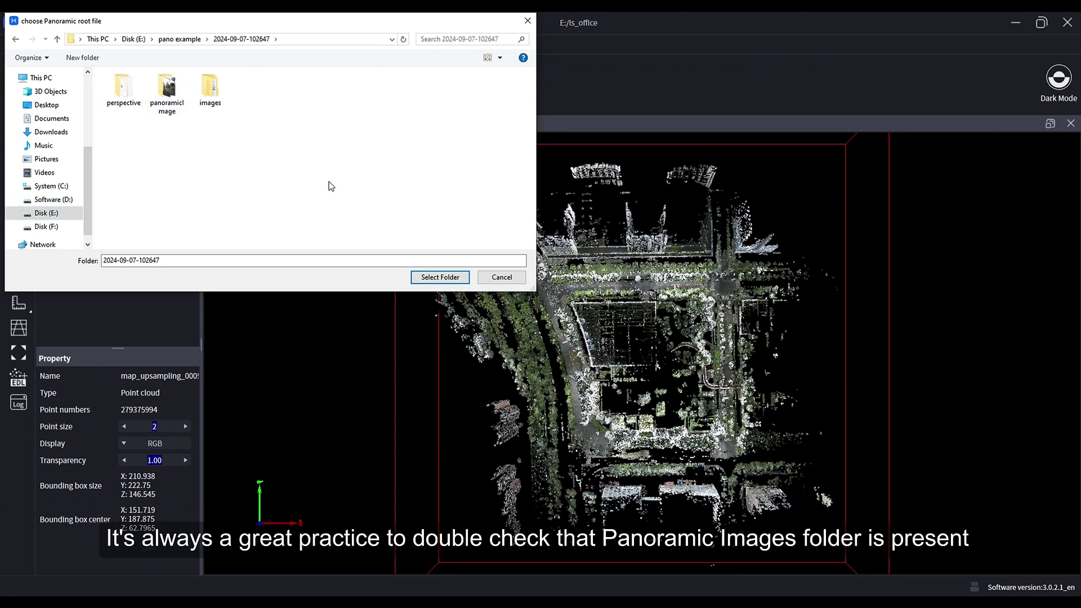
{"action": "left_click", "coordinate": [439, 277]}
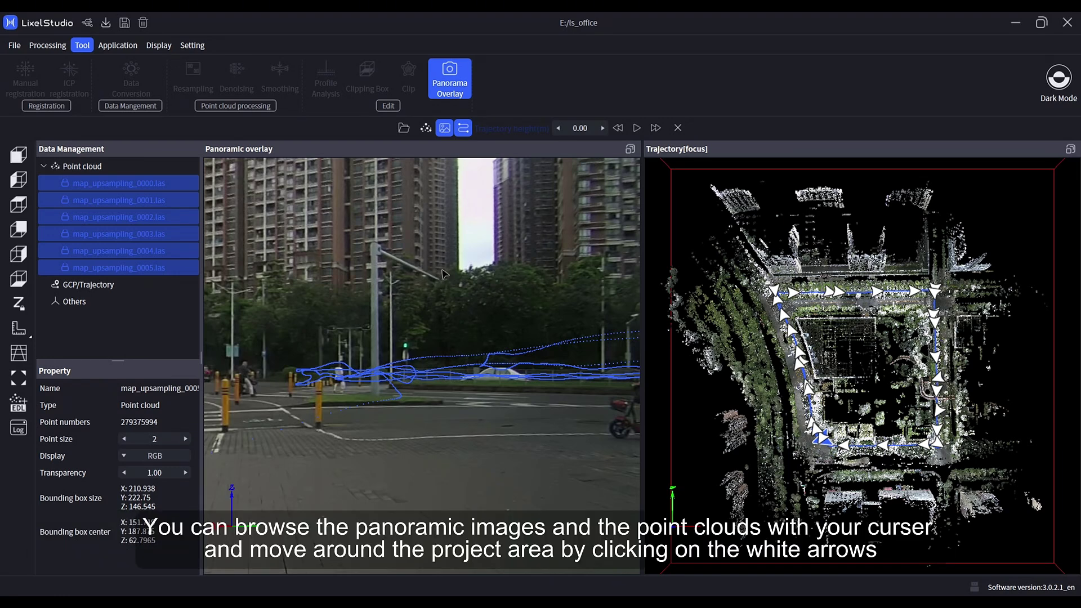
Look around the panorama and jump to another capture position facing the buildings
{"action": "left_click_drag", "start_coordinate": [443, 274], "coordinate": [496, 469]}
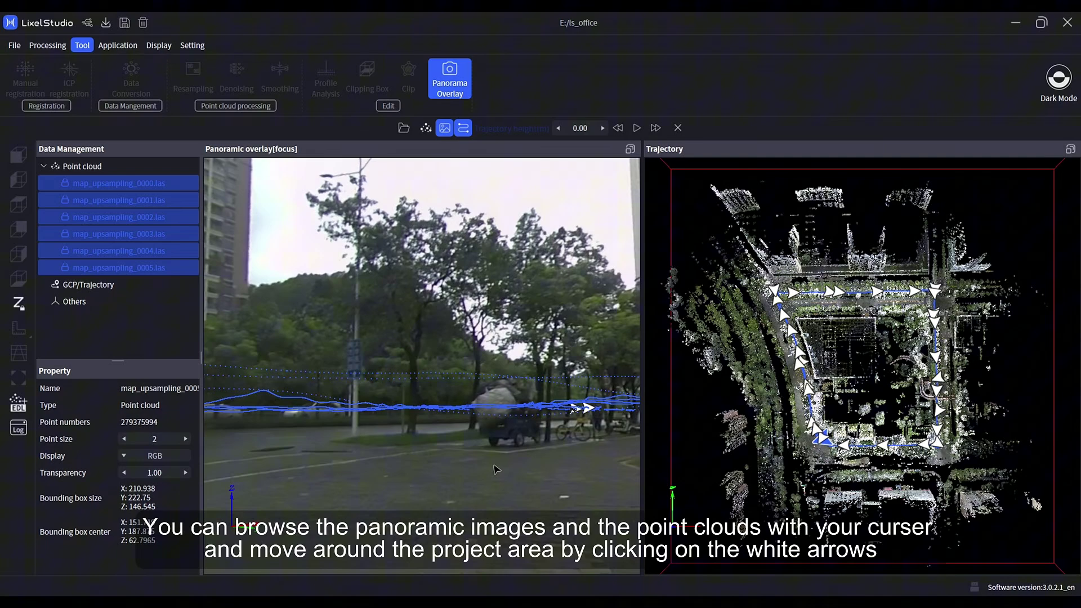
{"action": "left_click", "coordinate": [792, 334]}
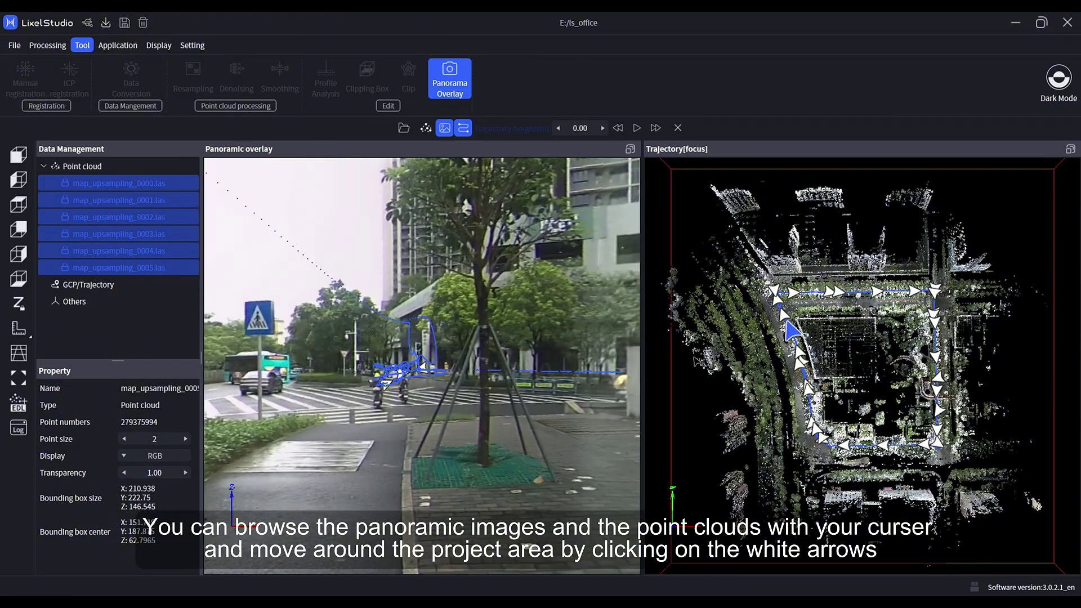
{"action": "mouse_move", "coordinate": [400, 451]}
{"action": "left_mouse_down"}
{"action": "mouse_move", "coordinate": [353, 452]}
{"action": "mouse_move", "coordinate": [402, 451]}
{"action": "left_mouse_up"}
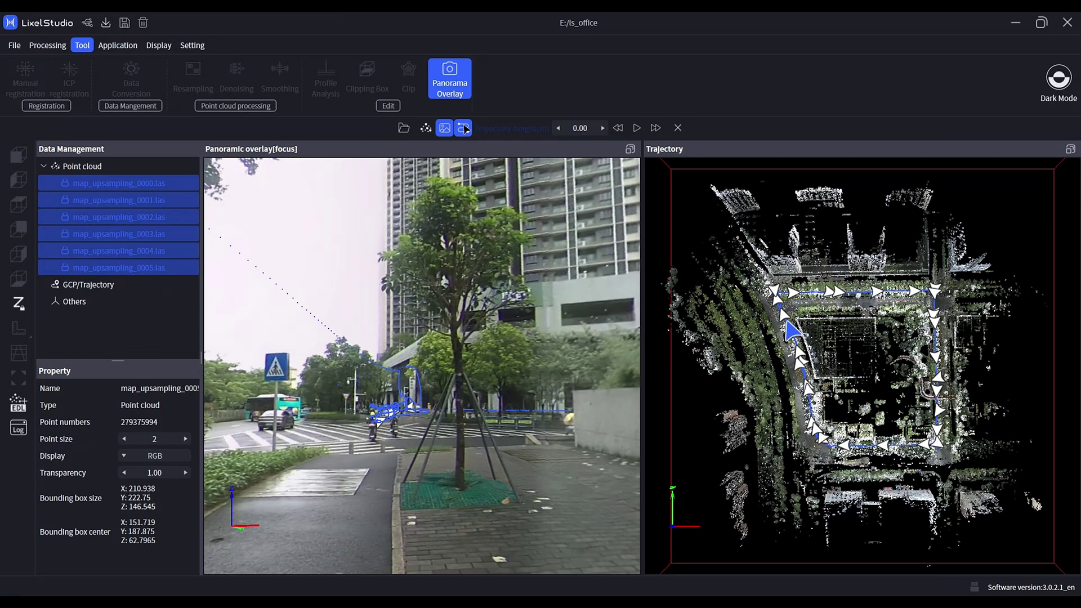
Hide the trajectory lines in both views and overlay the point clouds onto the panorama
{"action": "left_click", "coordinate": [464, 128]}
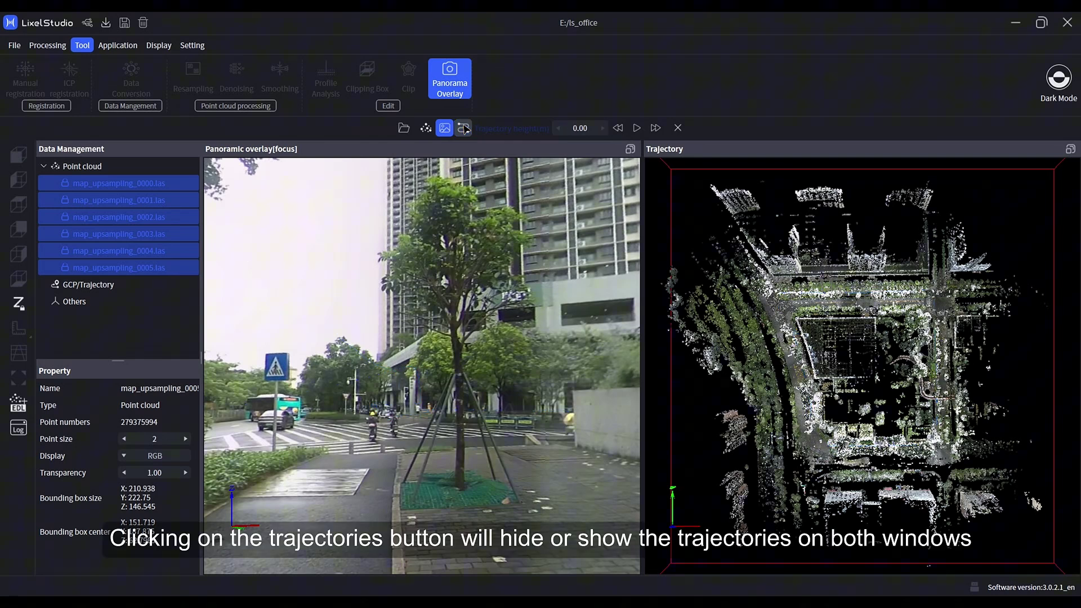
{"action": "scroll", "coordinate": [389, 427], "scroll_direction": "up", "scroll_amount": 3}
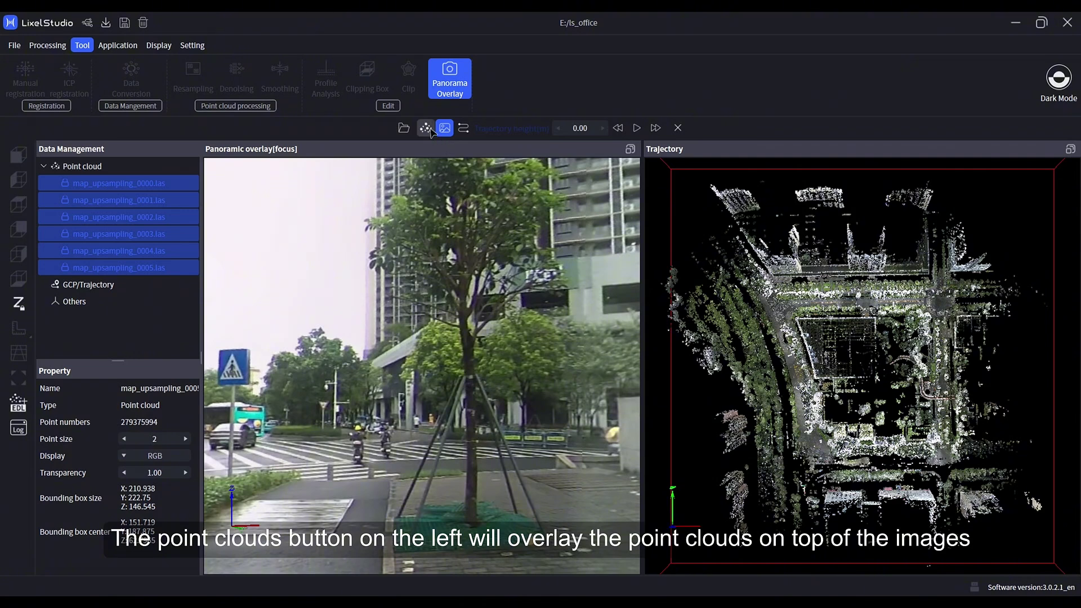
{"action": "left_click", "coordinate": [427, 129]}
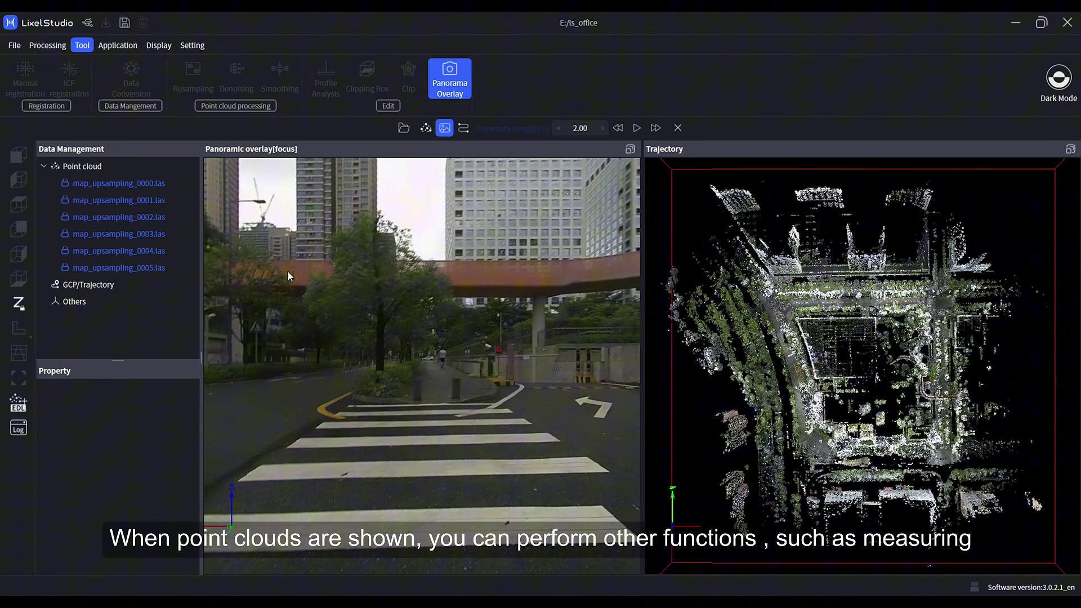
Measure the crosswalk stripe end to end with the Distance tool, about 3.439 m
{"action": "left_click", "coordinate": [427, 130]}
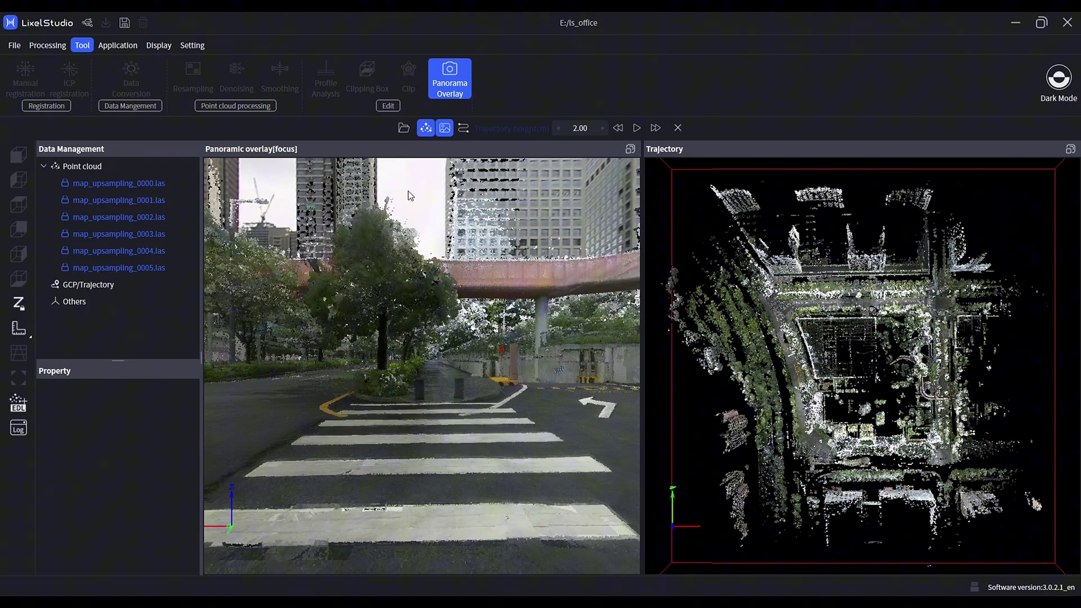
{"action": "left_click", "coordinate": [29, 337]}
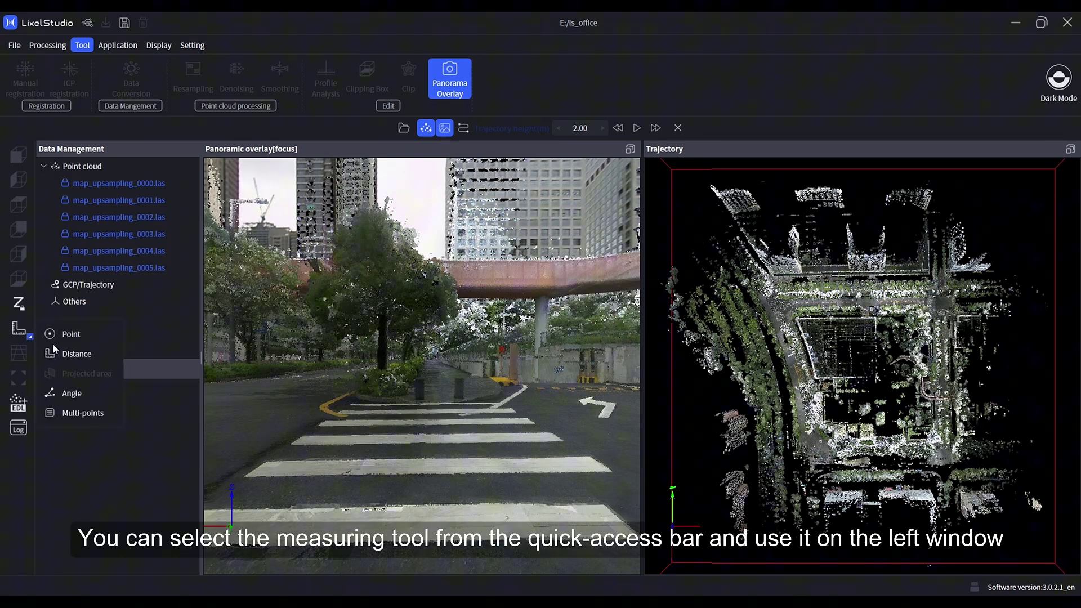
{"action": "left_click", "coordinate": [76, 354]}
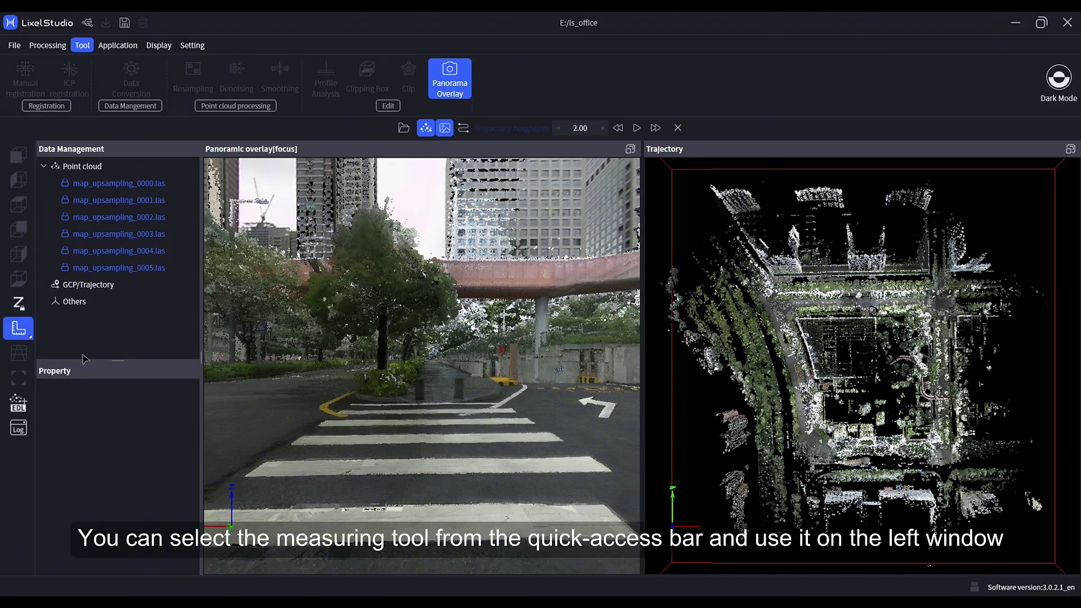
{"action": "left_click", "coordinate": [290, 447]}
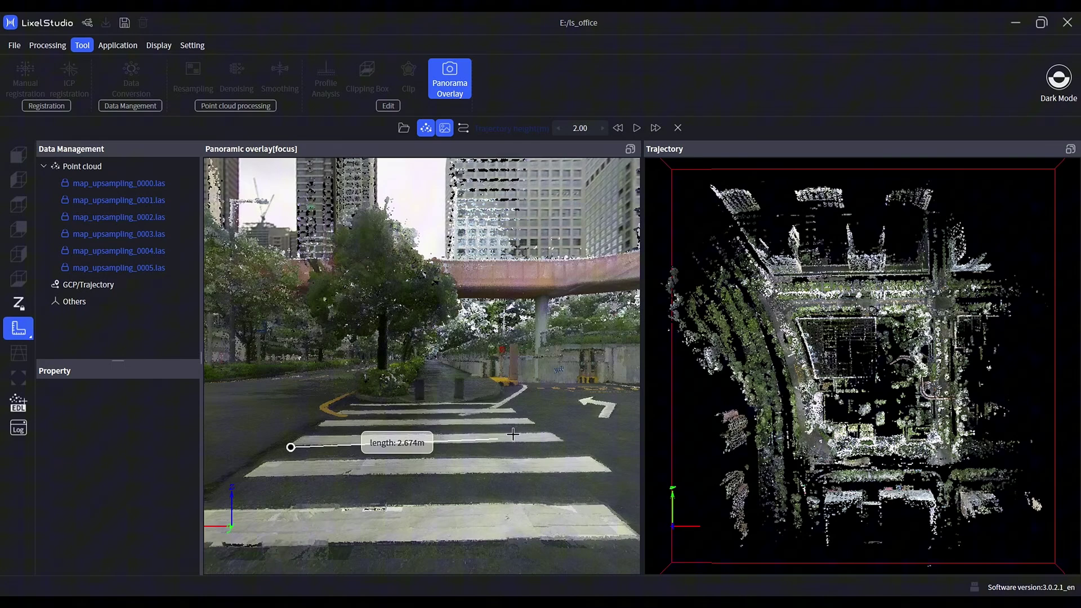
{"action": "left_click", "coordinate": [563, 442]}
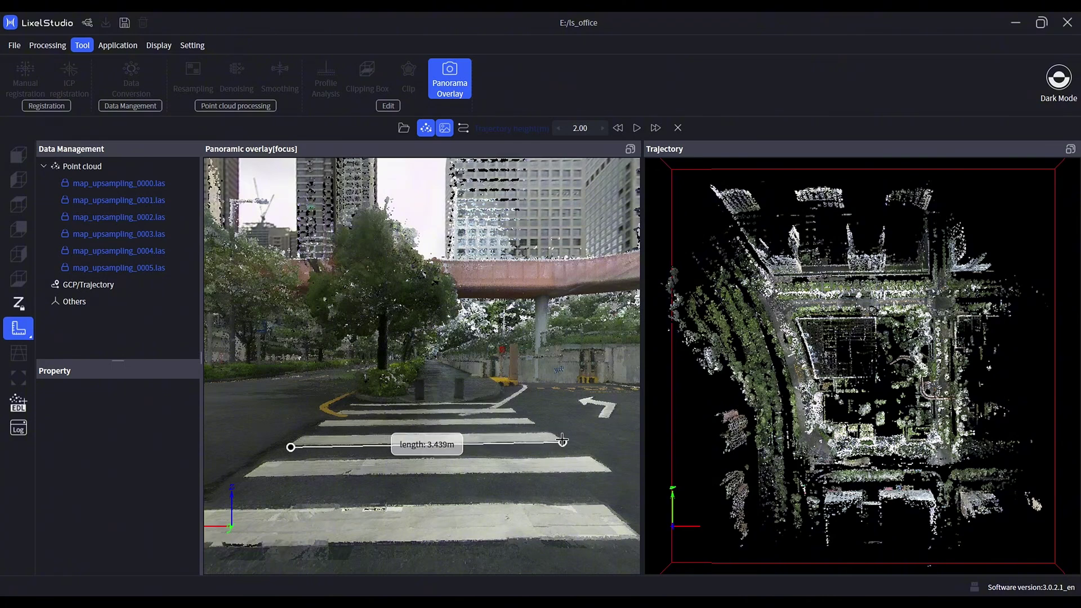
{"action": "scroll", "coordinate": [482, 473], "scroll_direction": "up", "scroll_amount": 2}
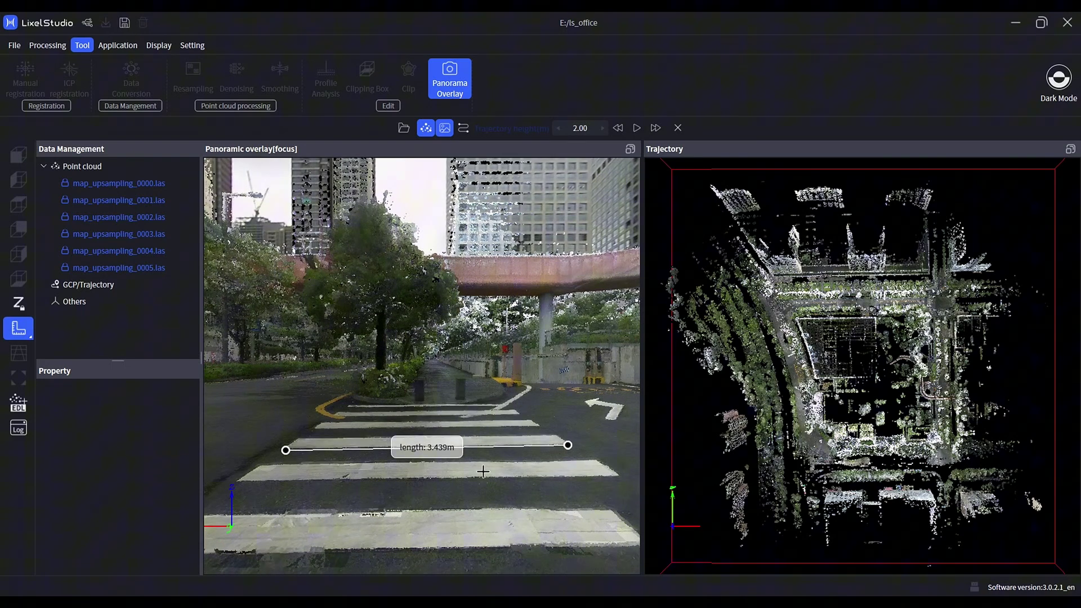
{"action": "scroll", "coordinate": [483, 473], "scroll_direction": "up", "scroll_amount": 2}
{"action": "scroll", "coordinate": [487, 484], "scroll_direction": "up", "scroll_amount": 2}
{"action": "scroll", "coordinate": [487, 532], "scroll_direction": "up", "scroll_amount": 1}
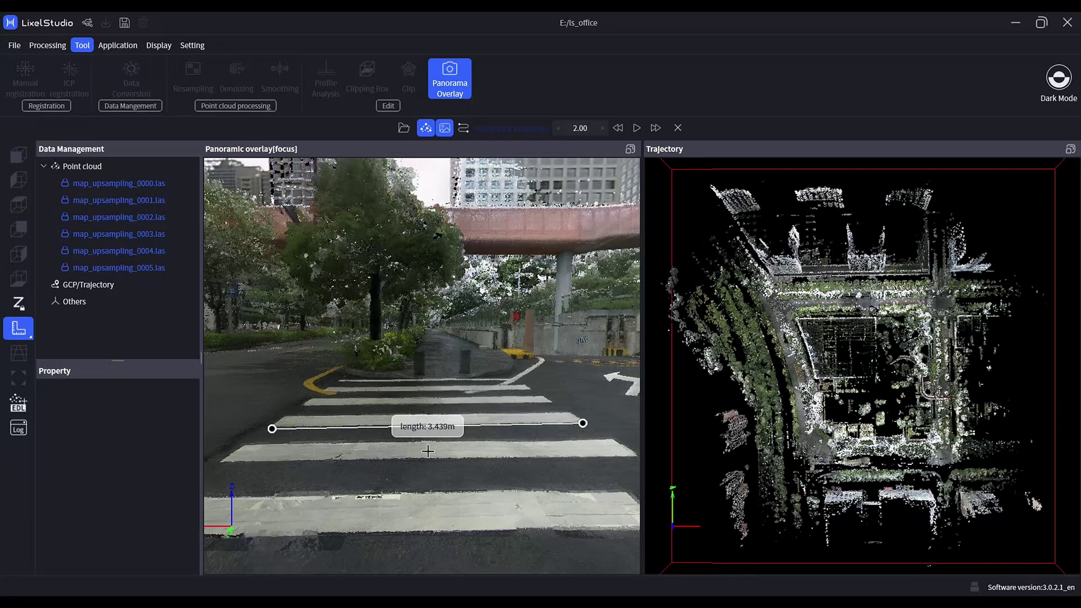
{"action": "scroll", "coordinate": [429, 451], "scroll_direction": "up", "scroll_amount": 2}
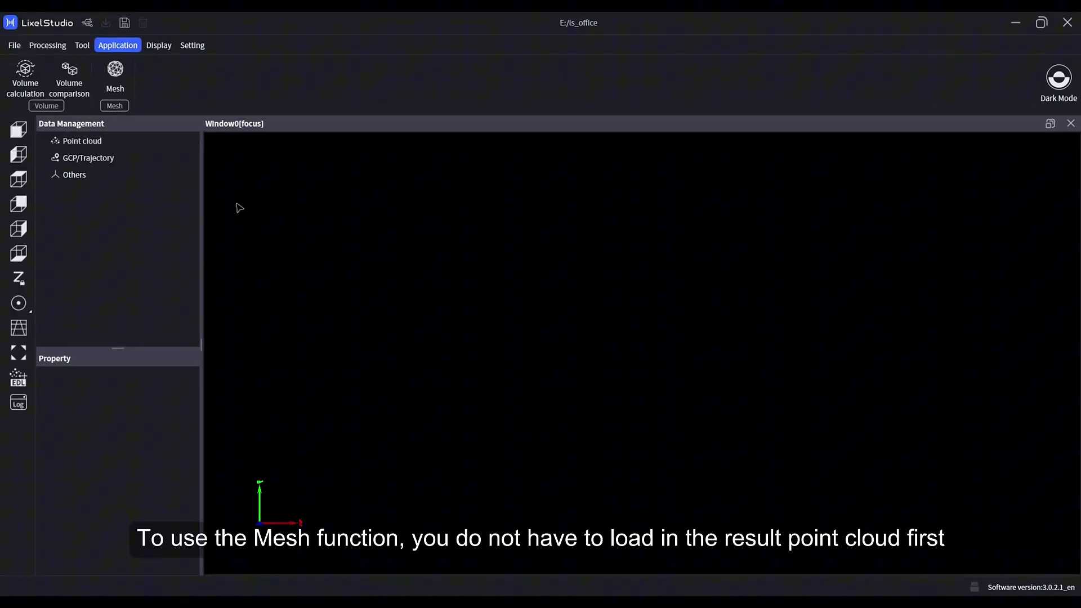
In the Mesh dialog, set the source path to ResultDataoffice area_0/office area
{"action": "left_click", "coordinate": [121, 81]}
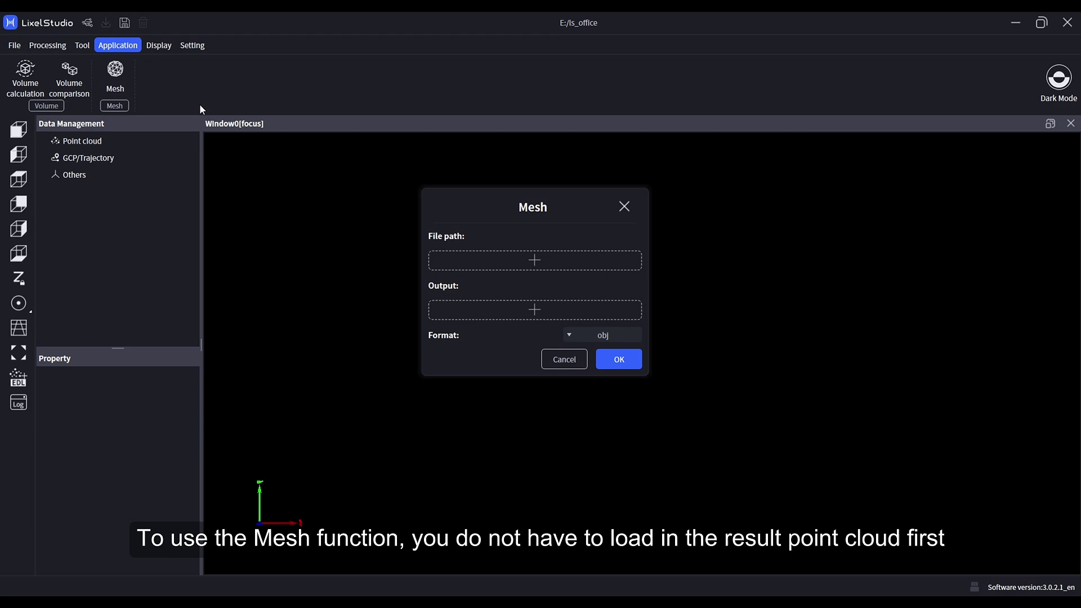
{"action": "left_click", "coordinate": [532, 263]}
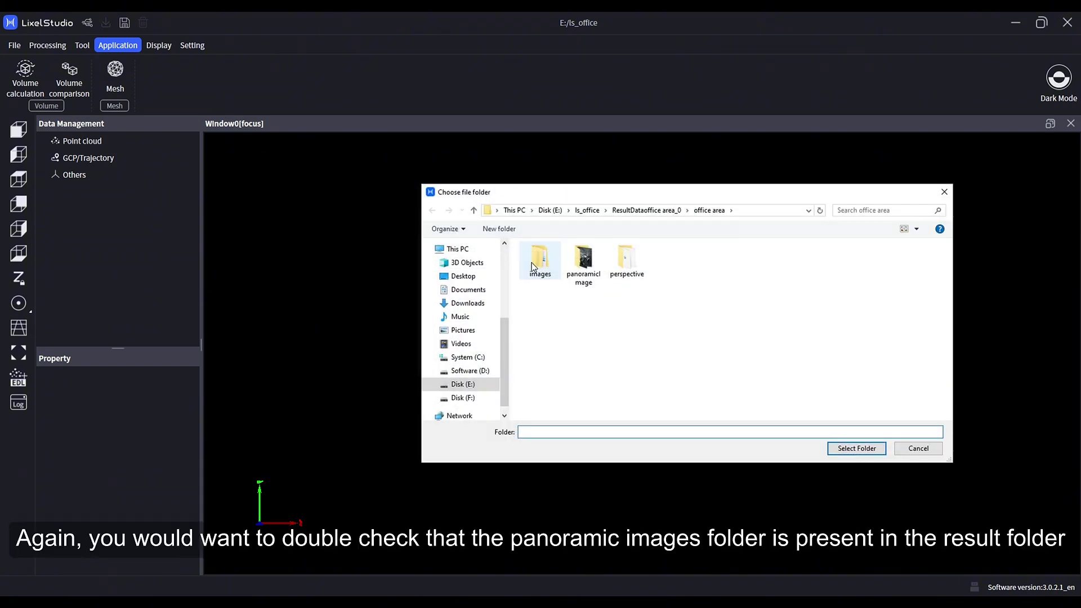
{"action": "left_click", "coordinate": [586, 210]}
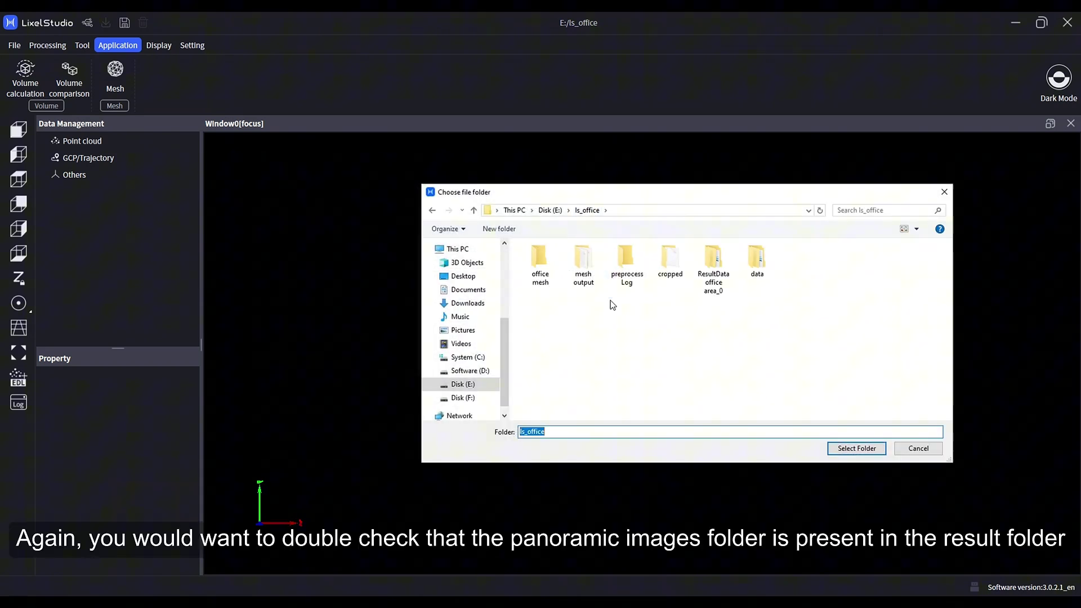
{"action": "left_click", "coordinate": [715, 292]}
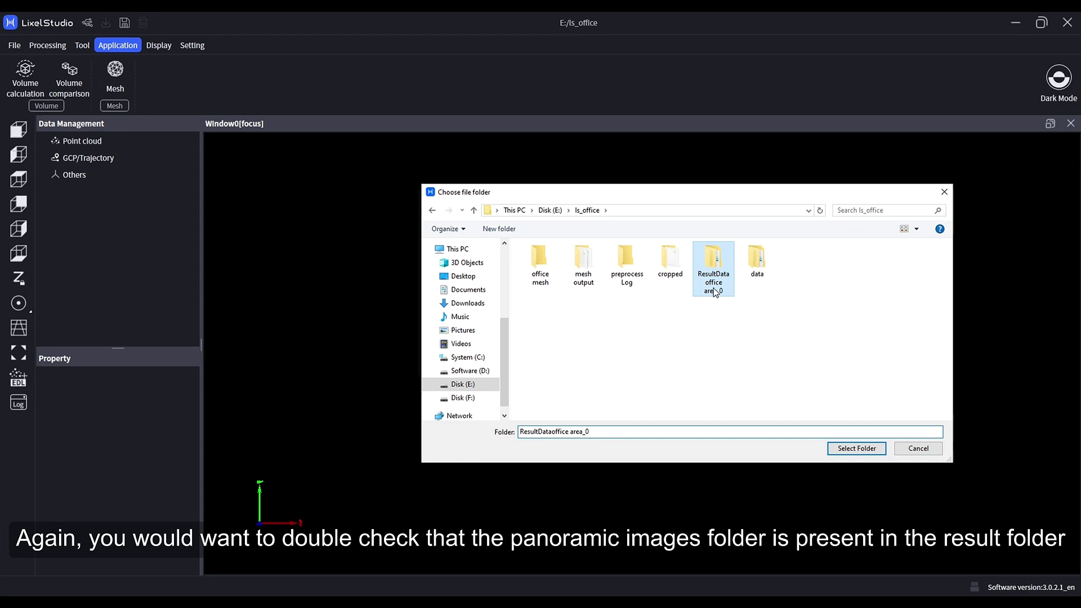
{"action": "double_click", "coordinate": [715, 292]}
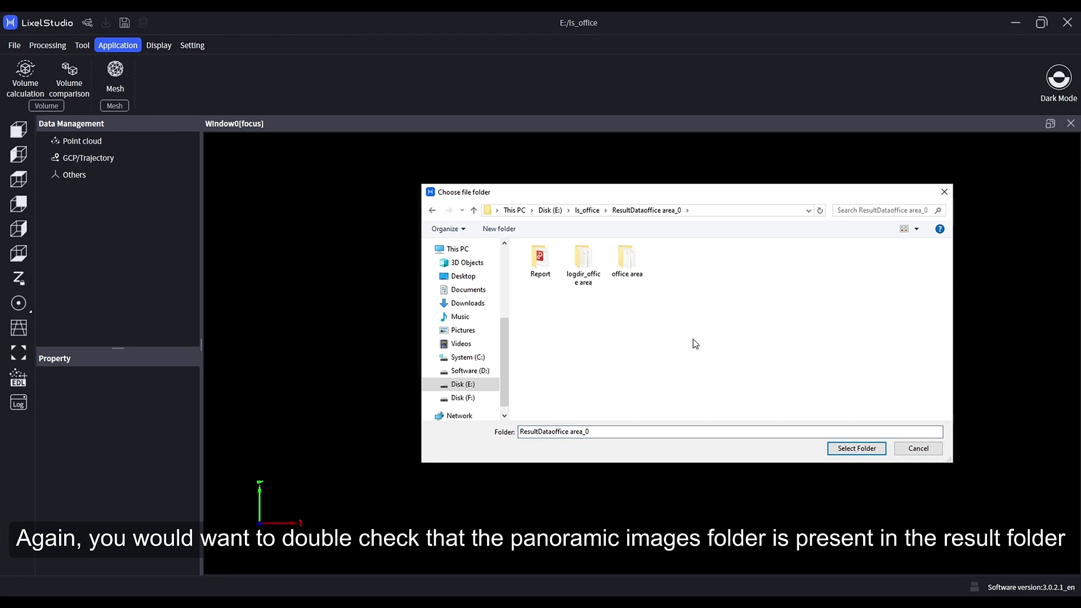
{"action": "double_click", "coordinate": [629, 272]}
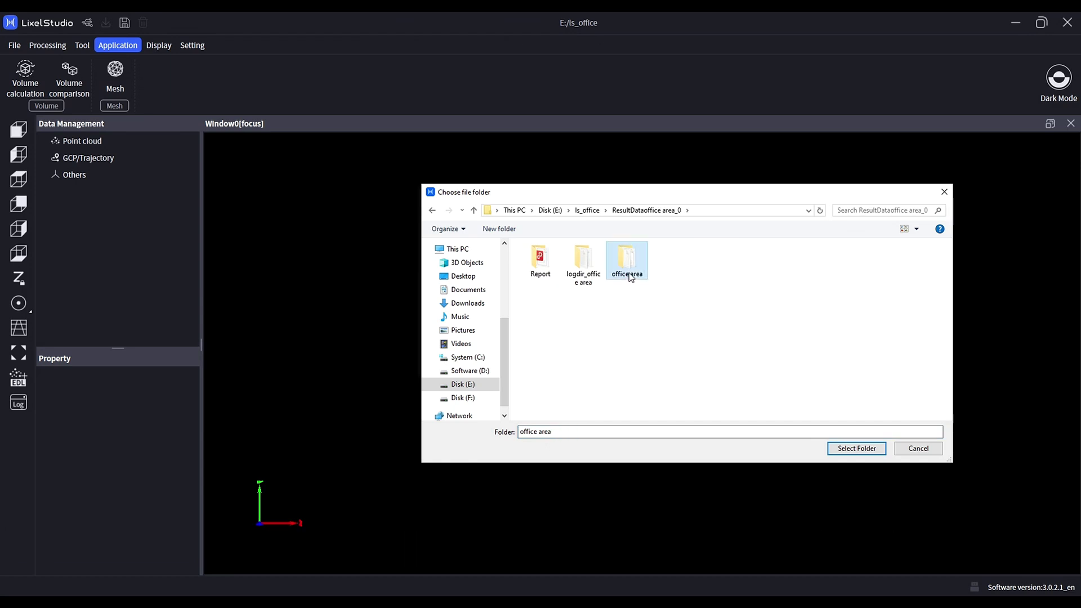
{"action": "left_click", "coordinate": [850, 445]}
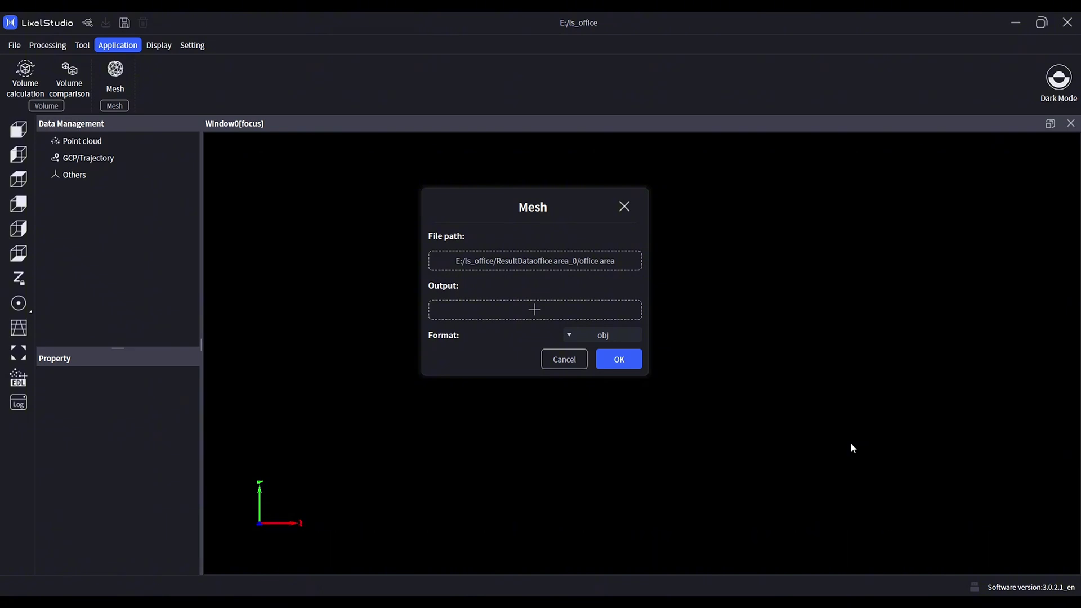
Set the mesh output folder to office mesh with obj format
{"action": "left_click", "coordinate": [547, 310]}
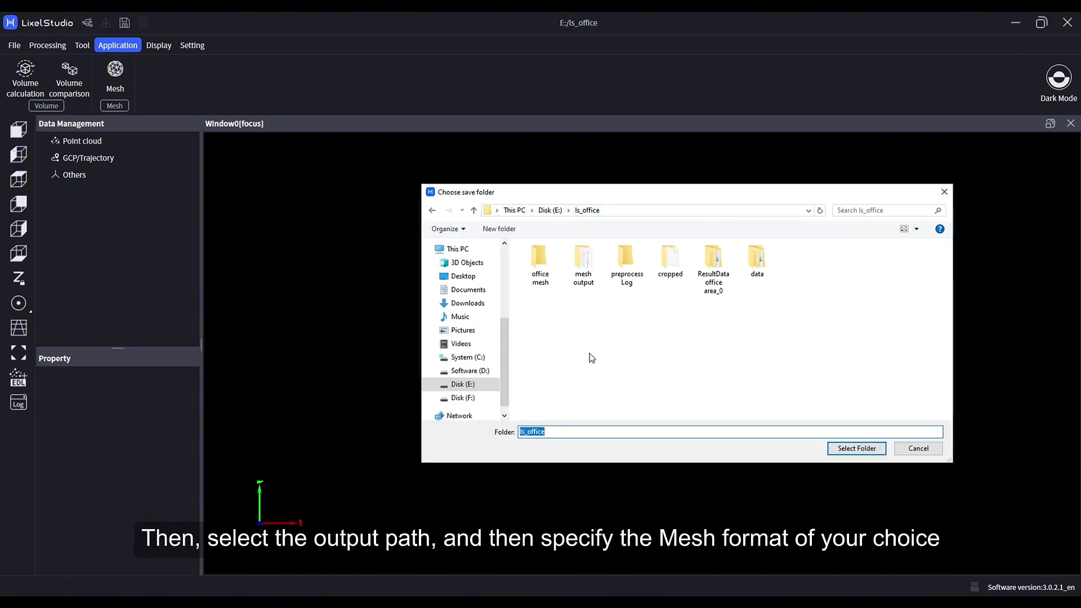
{"action": "left_click", "coordinate": [544, 279]}
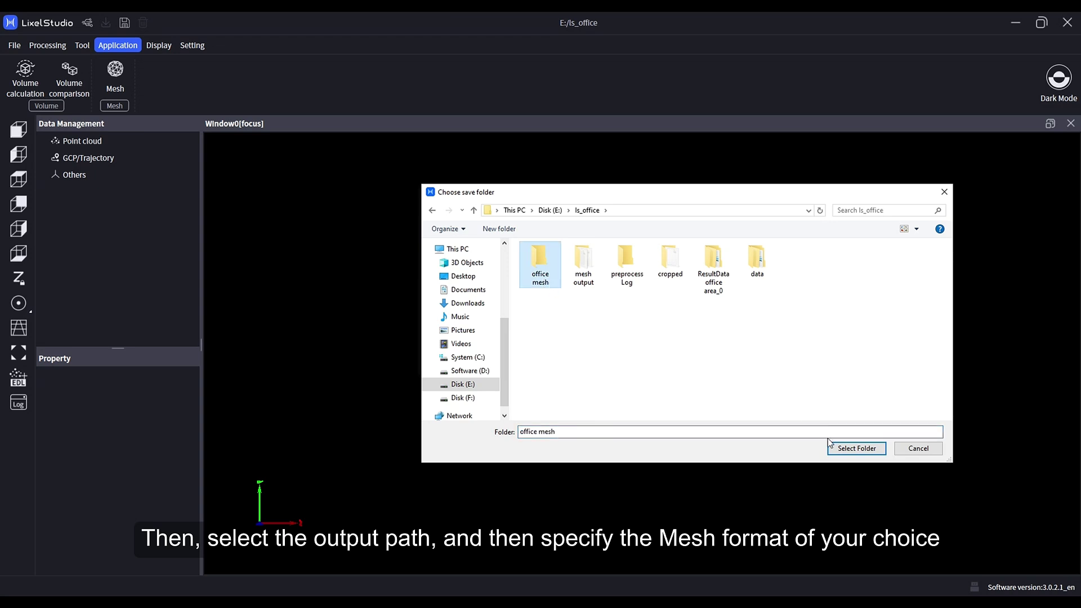
{"action": "left_click", "coordinate": [842, 448]}
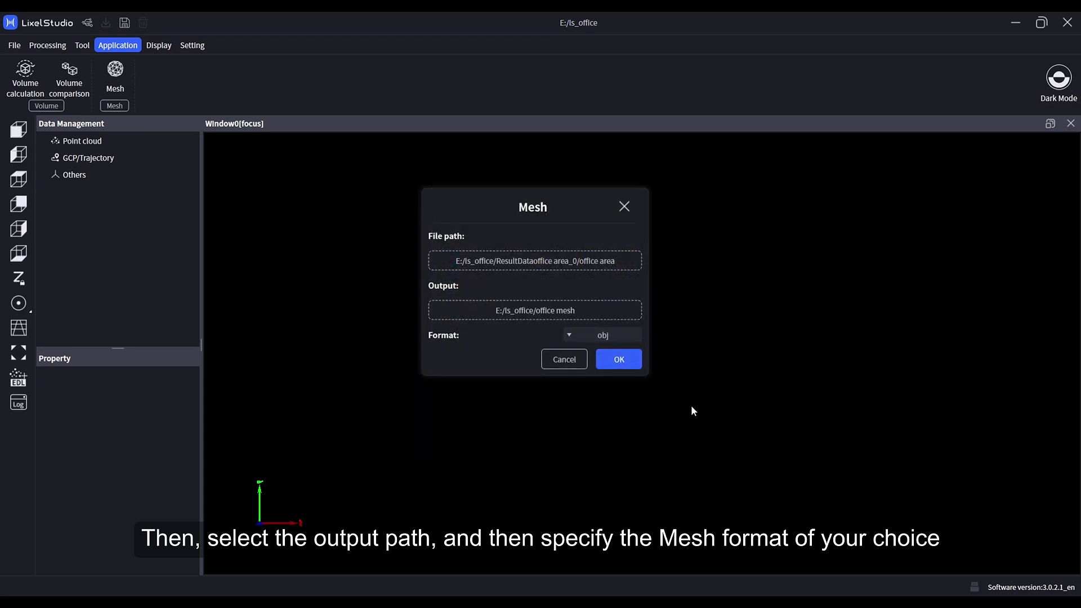
{"action": "left_click", "coordinate": [625, 338]}
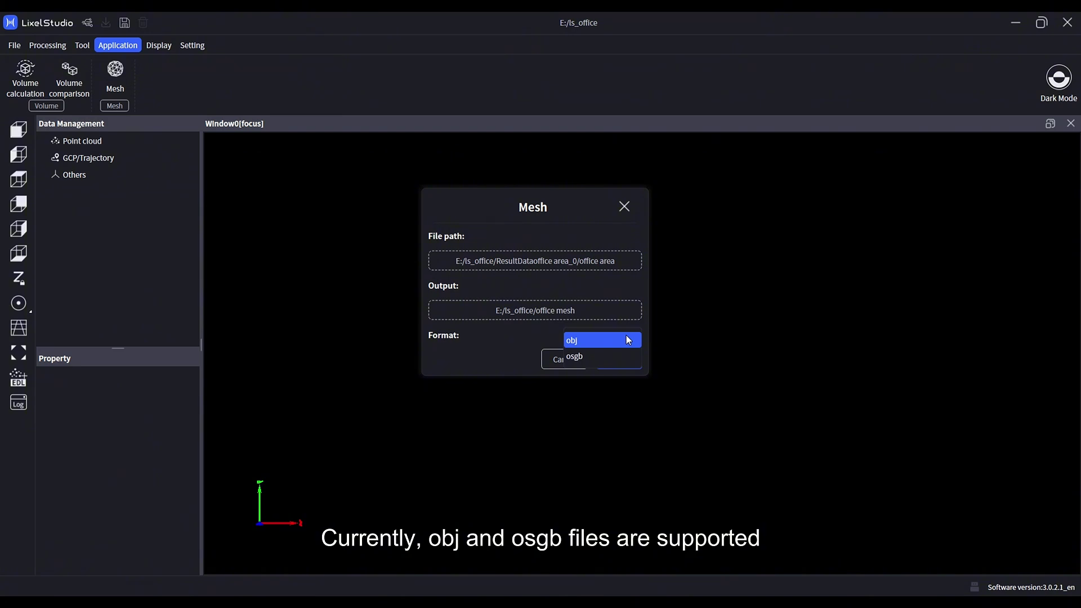
{"action": "left_click", "coordinate": [627, 338]}
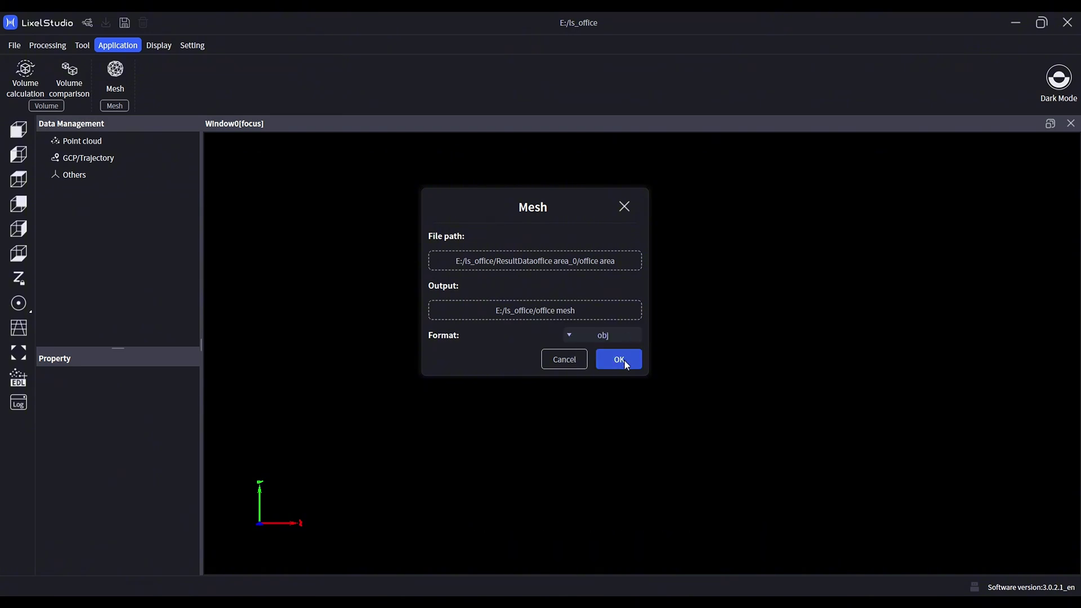
Start the obj mesh build and show the Mesh task in the Progress window
{"action": "left_click", "coordinate": [624, 362]}
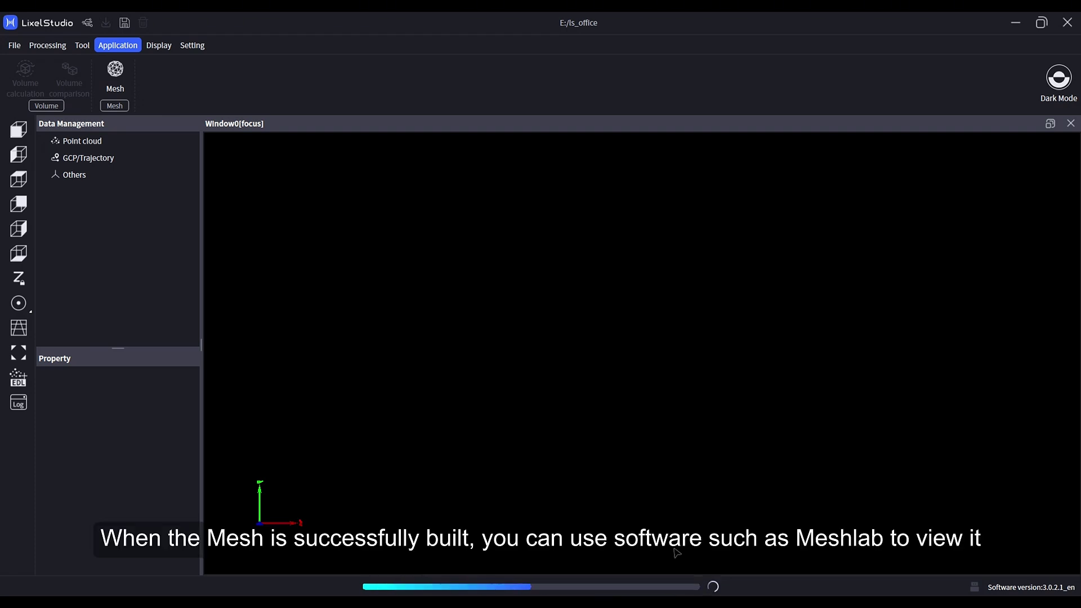
{"action": "left_click", "coordinate": [685, 589]}
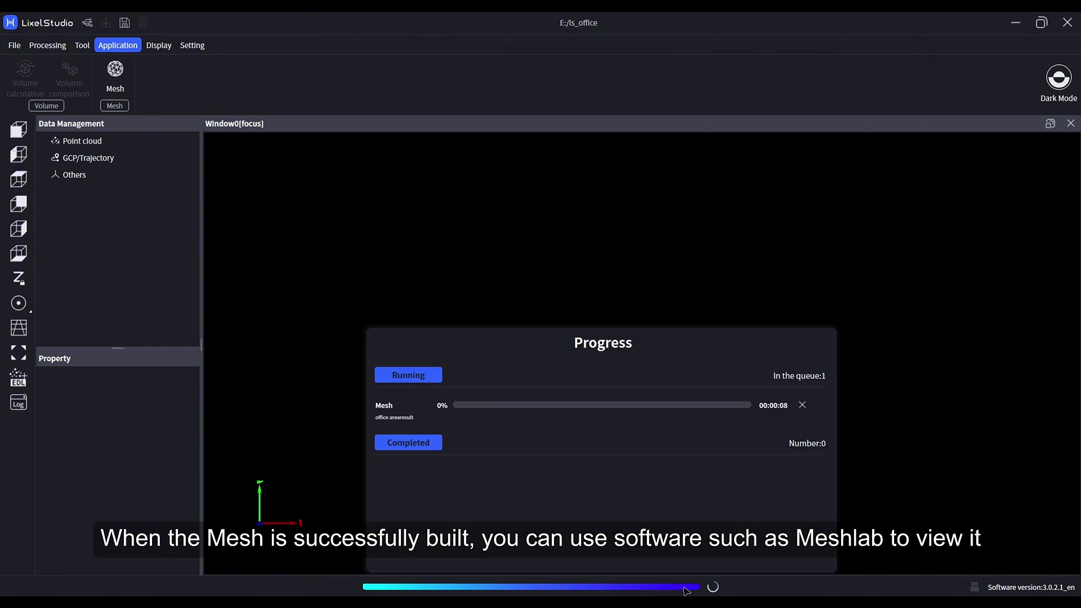